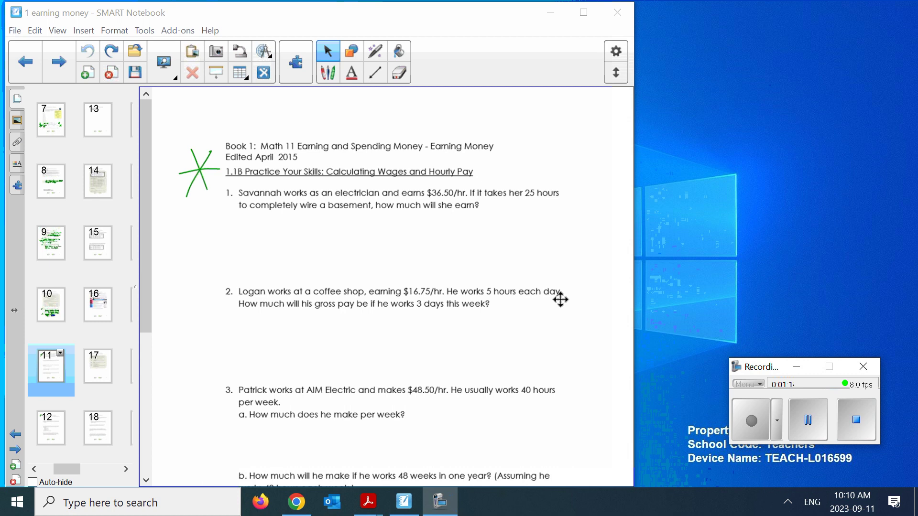
# - Scroll page 11 to the bottom, ending on question 4: hourly wage from $280 over 20 hours
pyautogui.click(808, 420)
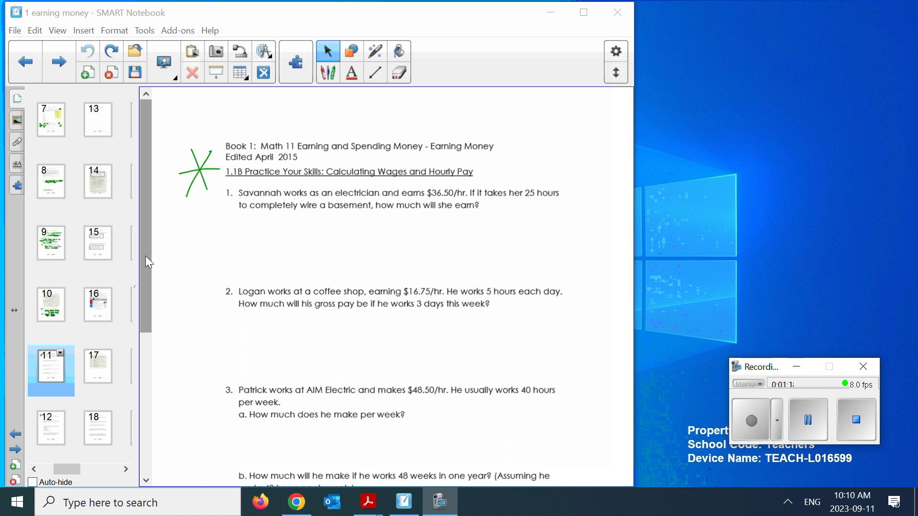
pyautogui.scroll(-5, 158, 322)
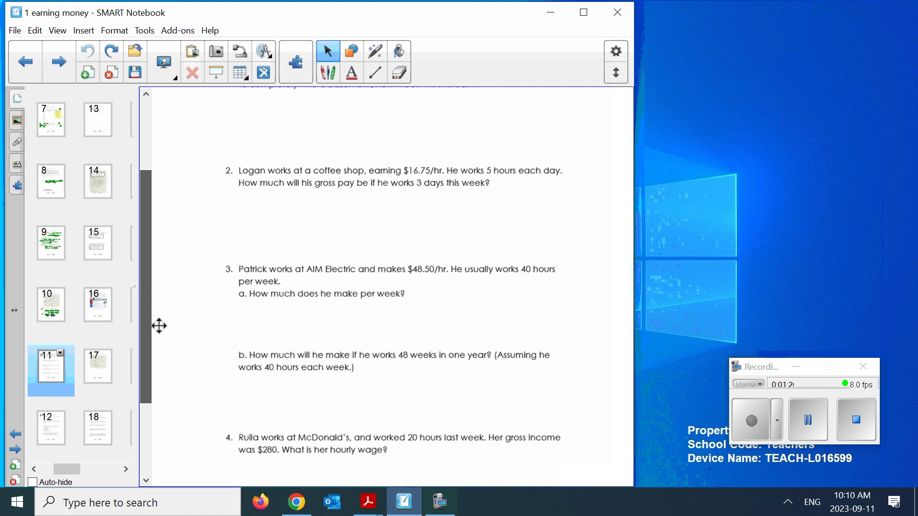
pyautogui.click(744, 424)
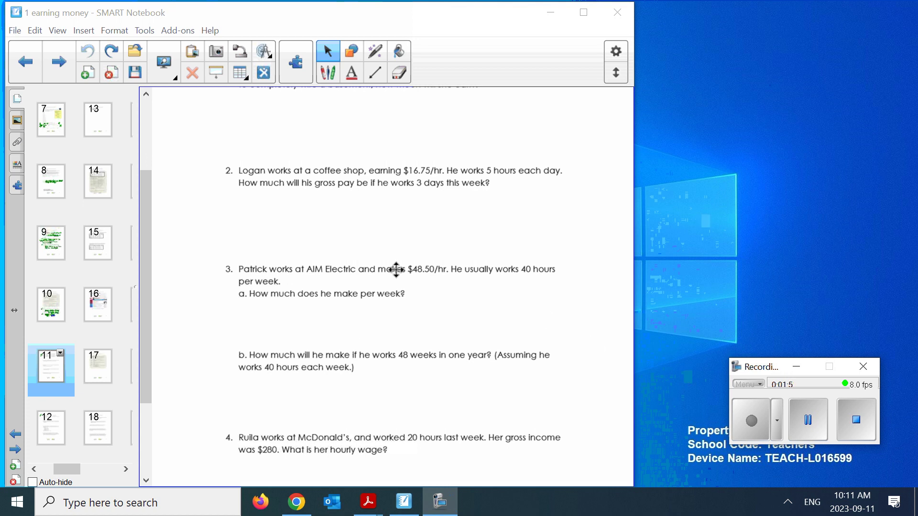
pyautogui.click(142, 272)
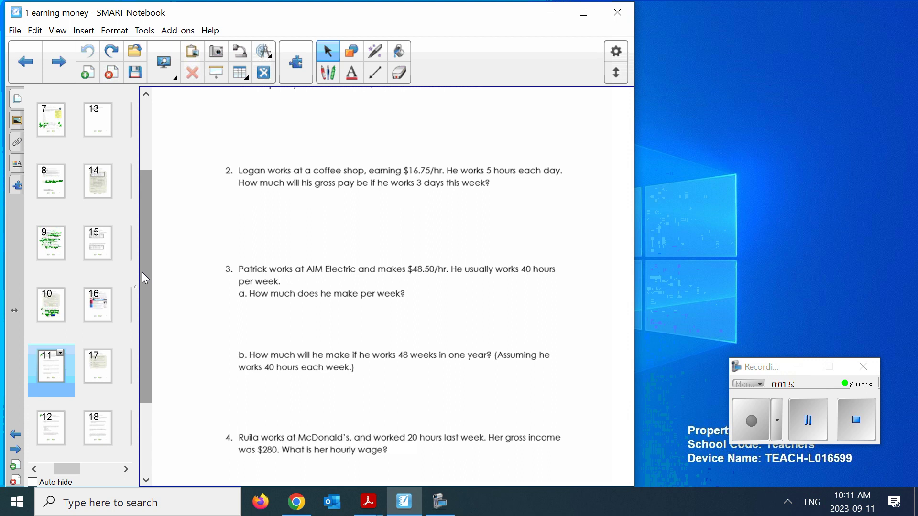
pyautogui.moveTo(145, 278); pyautogui.dragTo(189, 374)
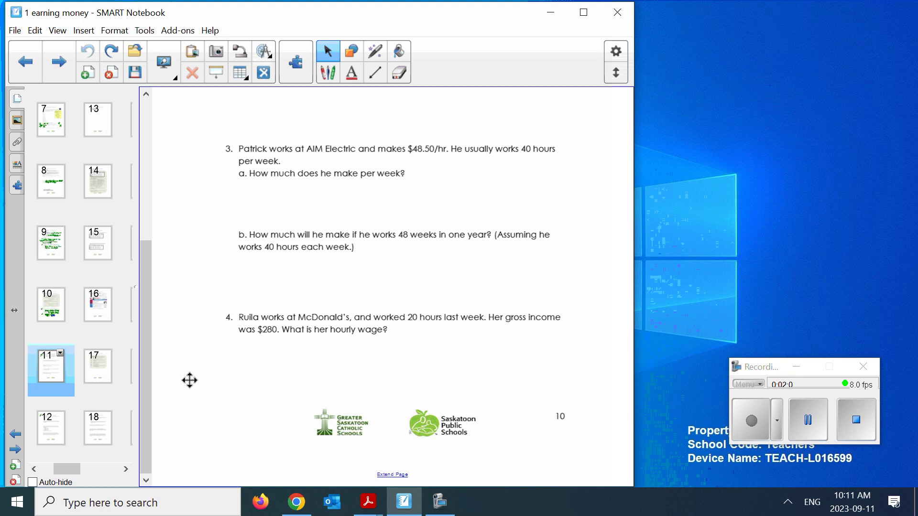
# - Go to page 12 and scroll through questions 7 and 8 on weekly gross pay at $13/h
pyautogui.click(61, 423)
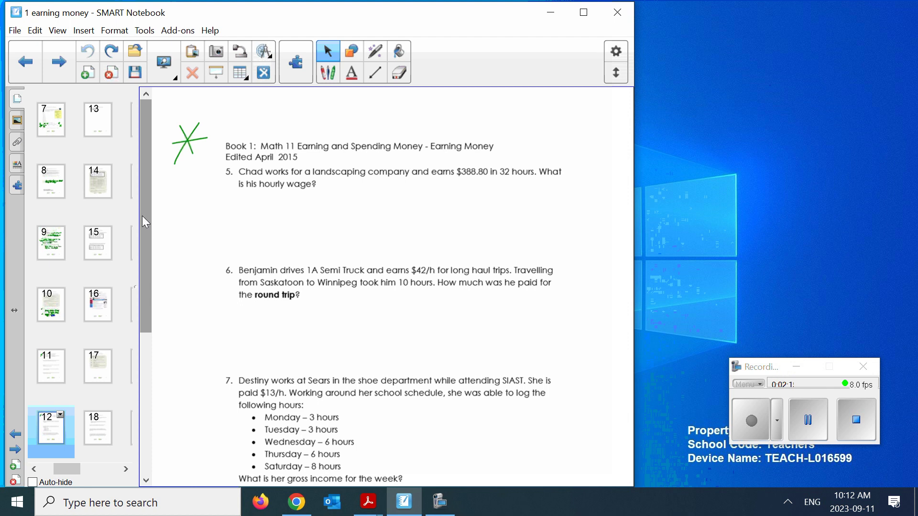
pyautogui.moveTo(147, 192); pyautogui.dragTo(180, 276)
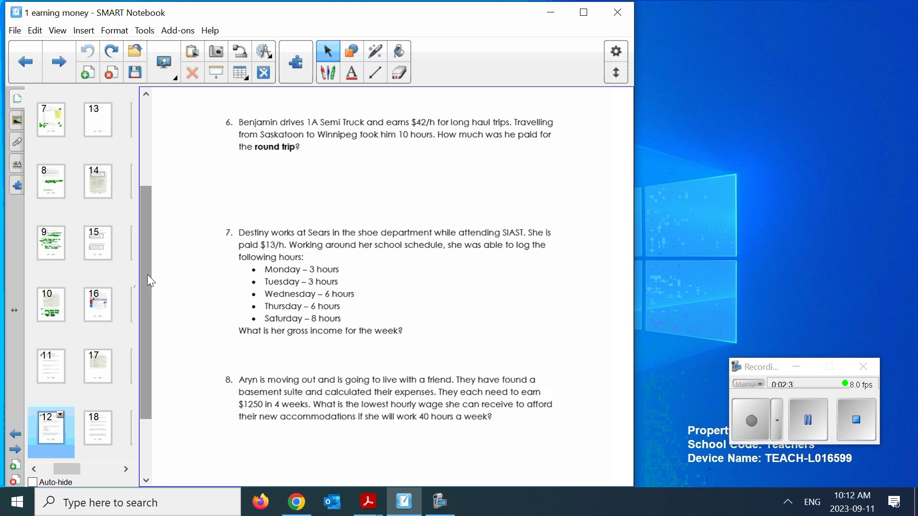
pyautogui.moveTo(148, 275); pyautogui.dragTo(148, 308)
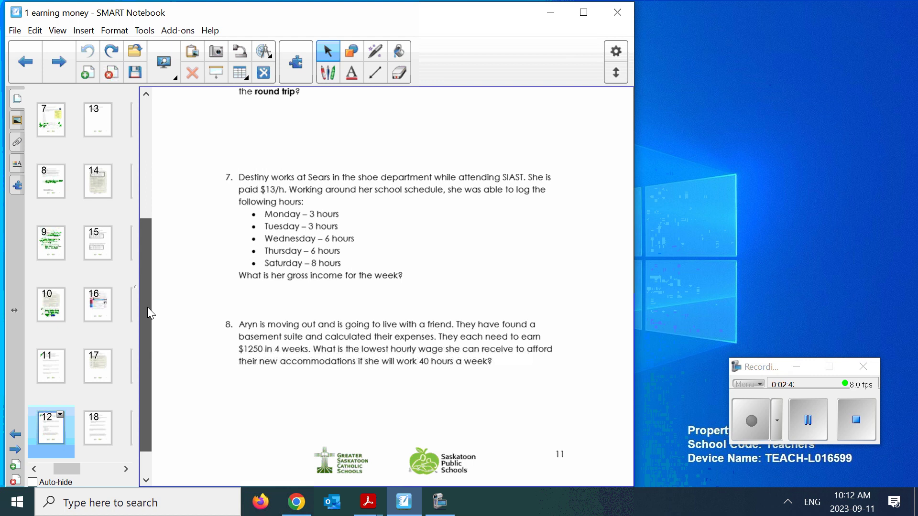
pyautogui.moveTo(148, 308); pyautogui.dragTo(149, 331)
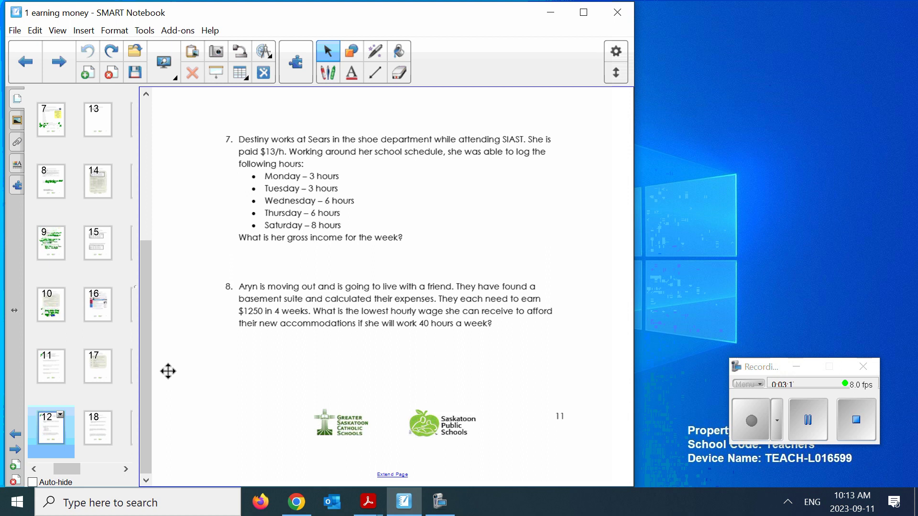
# - Move from page 13's Math 10 Essentials references to page 14's $10.50/h time card example
pyautogui.click(88, 128)
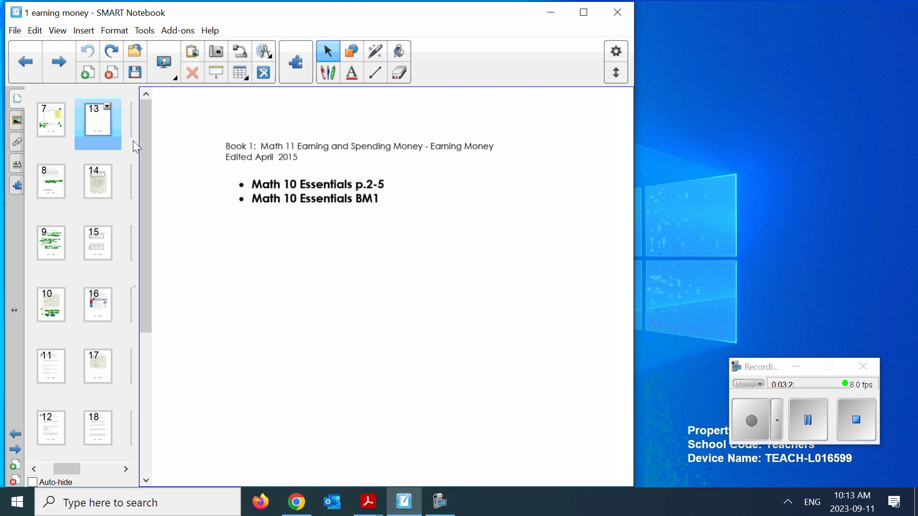
pyautogui.click(95, 190)
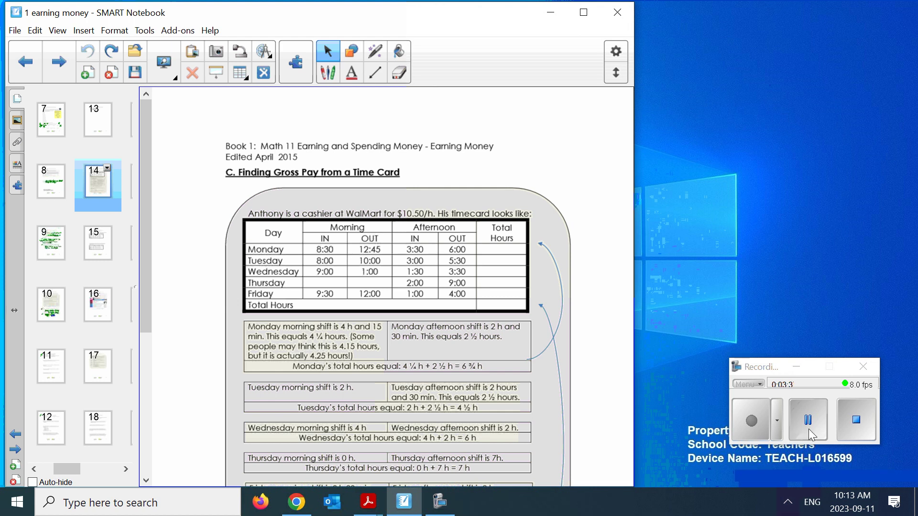
pyautogui.click(761, 419)
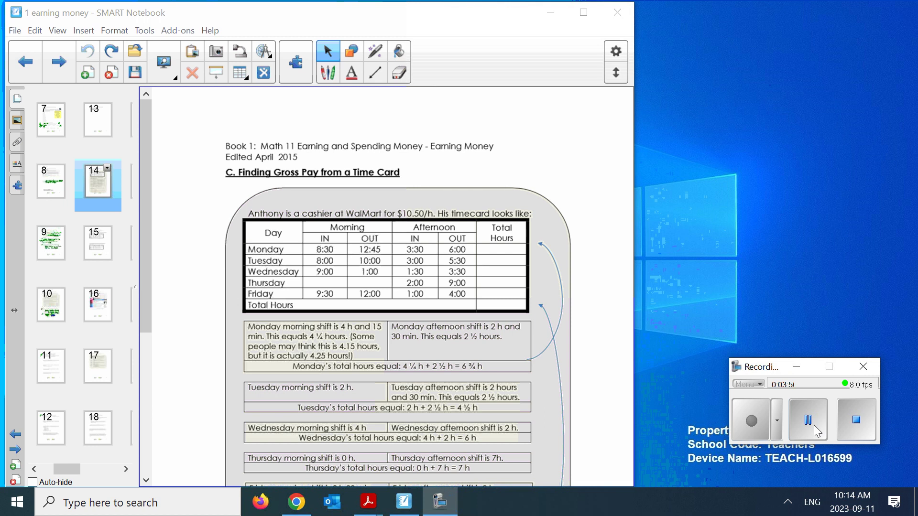
pyautogui.click(814, 426)
pyautogui.click(746, 419)
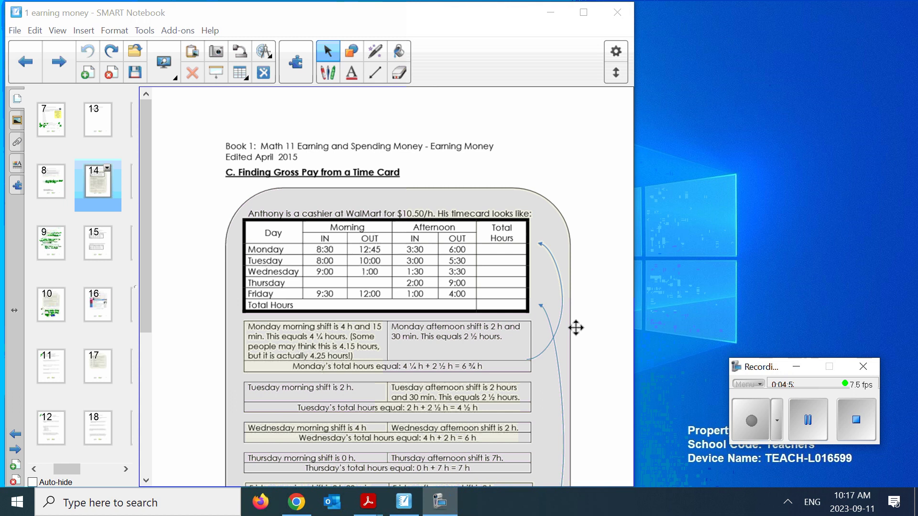
# - With blue pen ink, underline Monday's 8:30 and 12:45, tick 12:45, and write 4.29 above the card
pyautogui.click(329, 72)
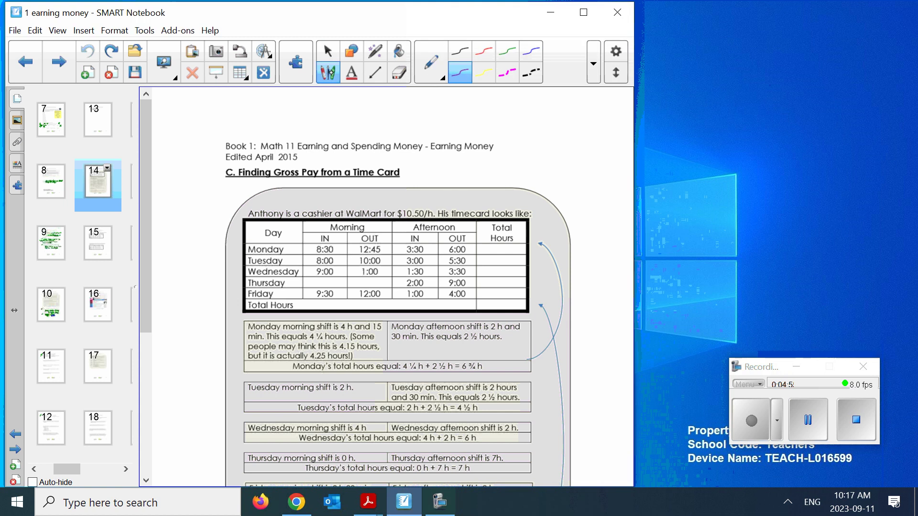
pyautogui.click(528, 51)
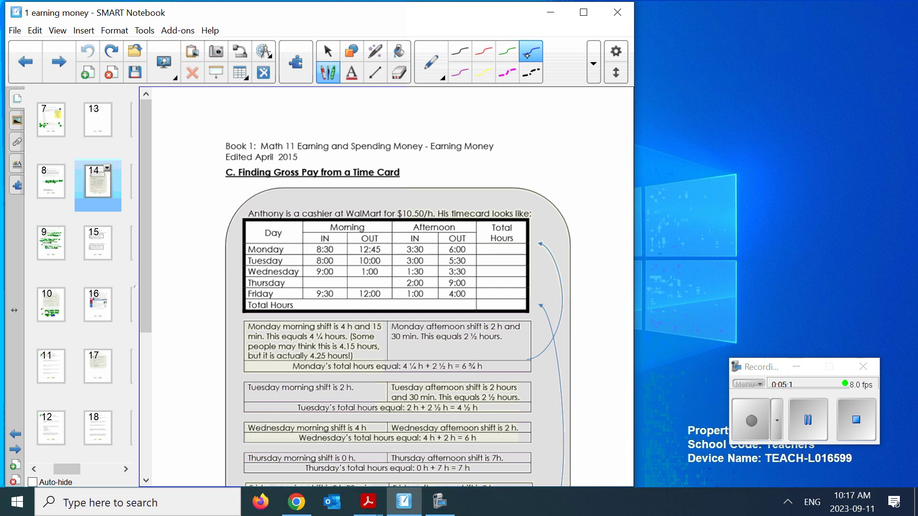
pyautogui.moveTo(314, 255); pyautogui.dragTo(384, 257)
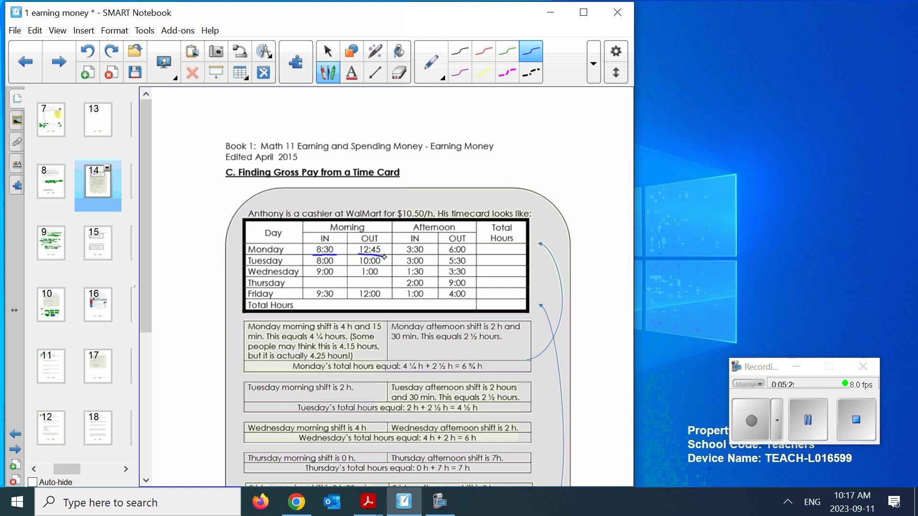
pyautogui.moveTo(378, 238); pyautogui.dragTo(385, 234)
pyautogui.moveTo(368, 194)
pyautogui.mouseDown()
pyautogui.moveTo(374, 210)
pyautogui.moveTo(394, 206)
pyautogui.moveTo(400, 192)
pyautogui.mouseUp()
pyautogui.click(381, 204)
# - Underline Monday's 3:30 and 6:00, write 2.5 beside the morning figure, and correct it to 4.25
pyautogui.moveTo(403, 254); pyautogui.dragTo(465, 254)
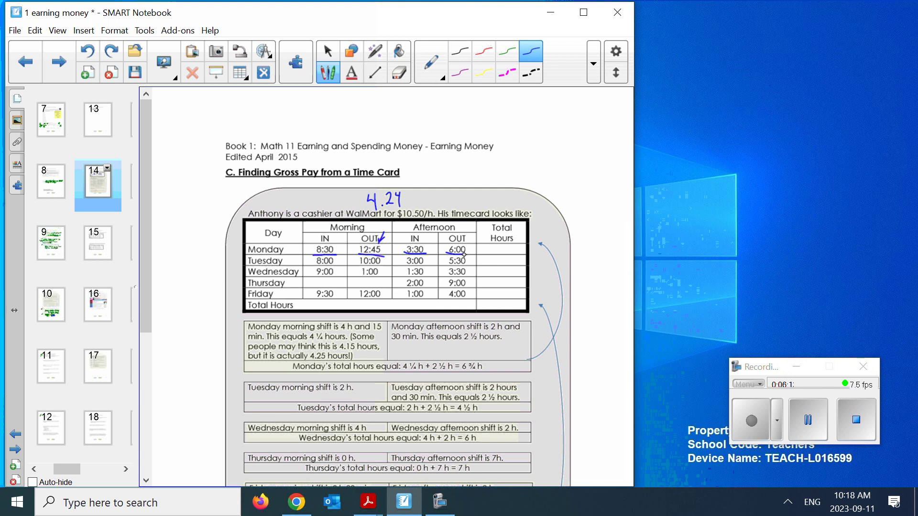
pyautogui.moveTo(419, 196); pyautogui.dragTo(439, 208)
pyautogui.click(432, 205)
pyautogui.moveTo(439, 191)
pyautogui.mouseDown()
pyautogui.moveTo(388, 201)
pyautogui.moveTo(398, 201)
pyautogui.mouseUp()
pyautogui.click(399, 73)
pyautogui.click(328, 72)
pyautogui.moveTo(399, 189); pyautogui.dragTo(404, 187)
# - Write 6.75 in Monday's Total Hours cell and underline = 6 ¾ h
pyautogui.moveTo(491, 242)
pyautogui.mouseDown()
pyautogui.moveTo(487, 250)
pyautogui.moveTo(508, 250)
pyautogui.mouseUp()
pyautogui.click(496, 253)
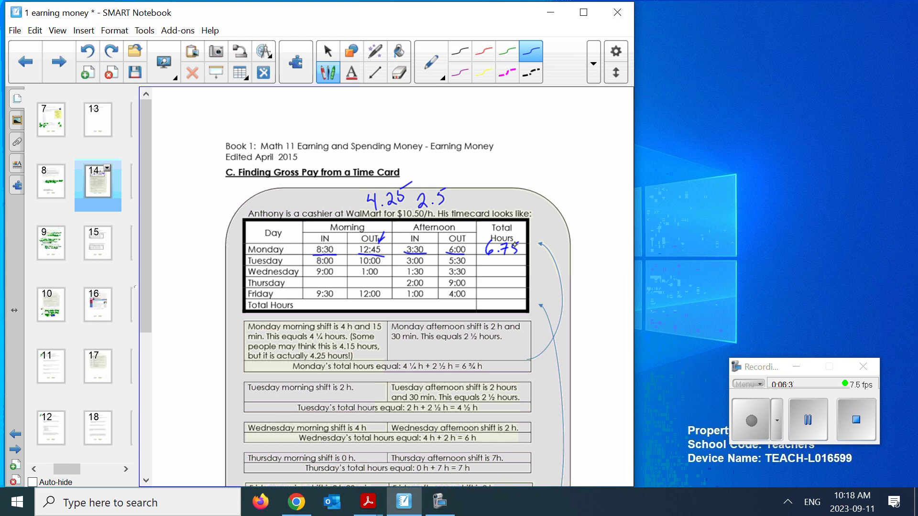
pyautogui.moveTo(459, 372); pyautogui.dragTo(487, 371)
# - Write 4.5, 6 and 7 as the Tuesday, Wednesday and Thursday total hours
pyautogui.scroll(-1, 147, 355)
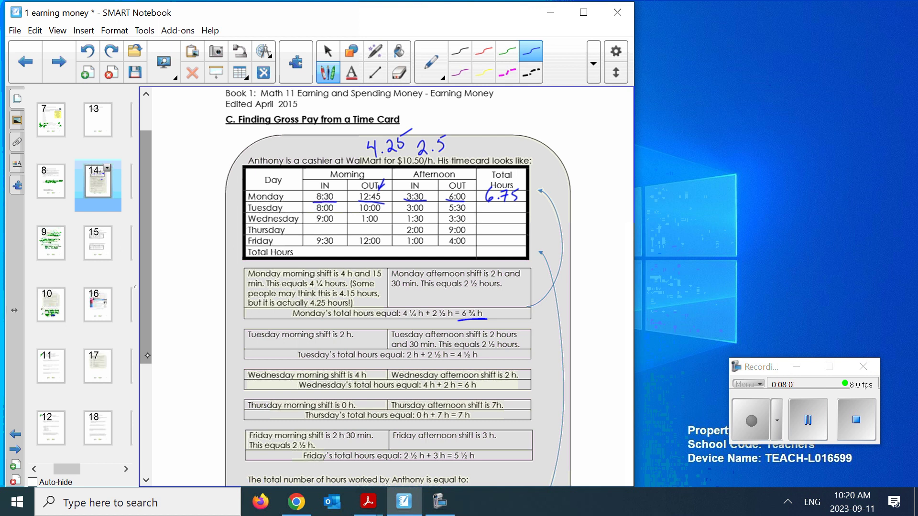
pyautogui.moveTo(490, 202); pyautogui.dragTo(501, 211)
pyautogui.click(498, 211)
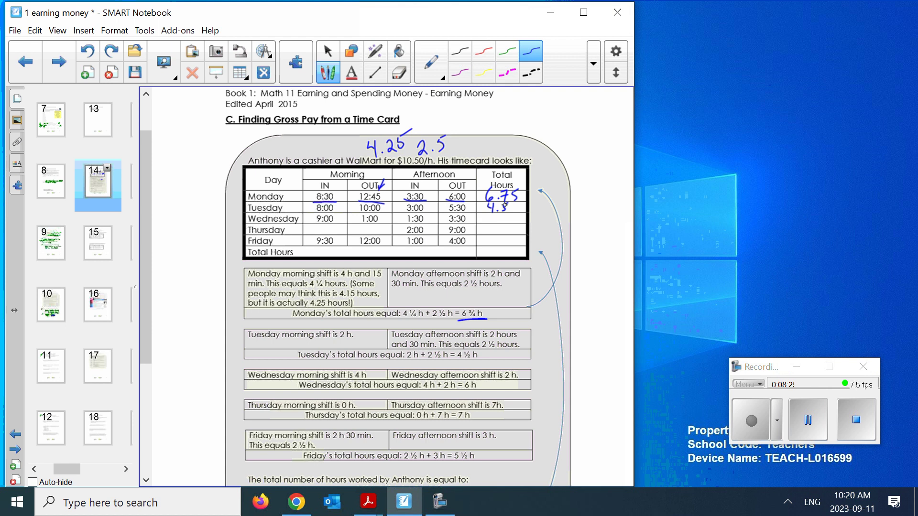
pyautogui.moveTo(501, 203); pyautogui.dragTo(508, 203)
pyautogui.moveTo(500, 215); pyautogui.dragTo(497, 227)
pyautogui.moveTo(501, 228)
pyautogui.mouseDown()
pyautogui.moveTo(511, 228)
pyautogui.moveTo(507, 238)
pyautogui.mouseUp()
# - Write 5.5 in Friday's Total Hours cell and erase the stray 2.5 from the weekly total row
pyautogui.scroll(-3, 153, 415)
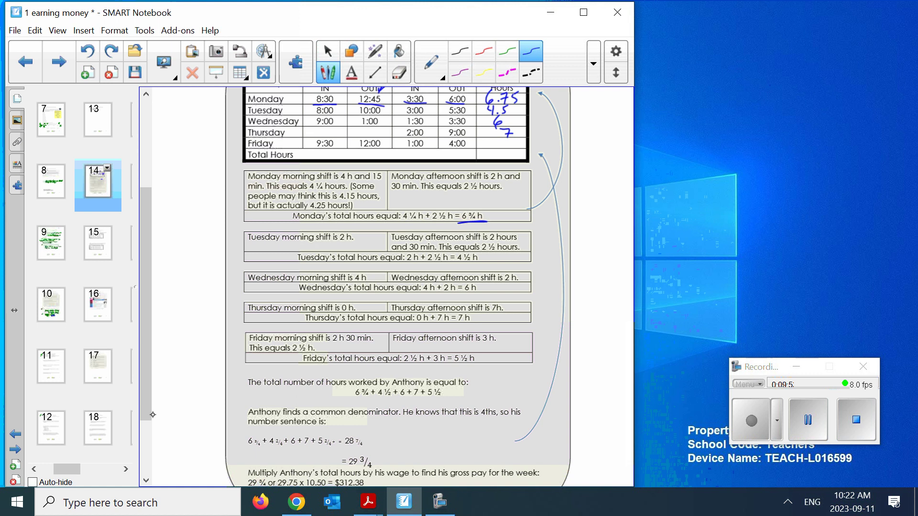
pyautogui.moveTo(345, 152); pyautogui.dragTo(351, 161)
pyautogui.click(353, 161)
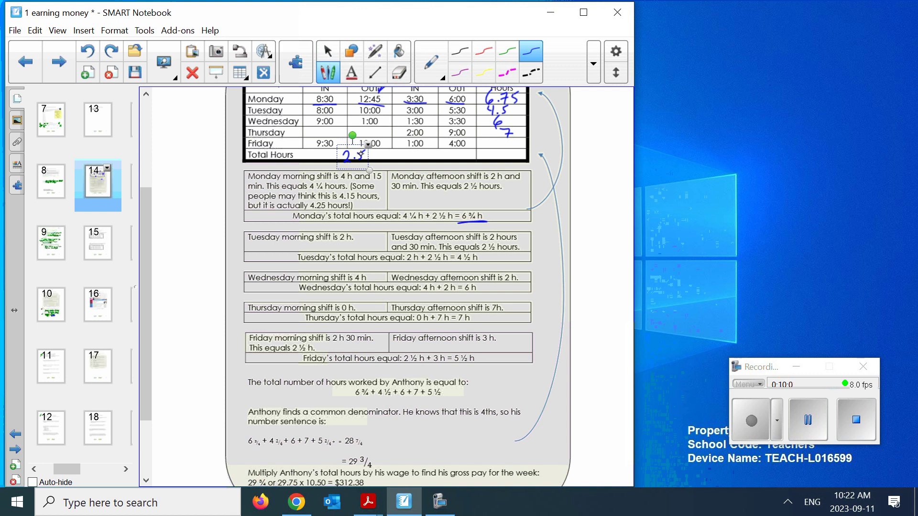
pyautogui.moveTo(488, 140); pyautogui.dragTo(485, 151)
pyautogui.moveTo(487, 139); pyautogui.dragTo(506, 152)
pyautogui.click(499, 149)
pyautogui.moveTo(507, 142); pyautogui.dragTo(514, 141)
pyautogui.click(399, 72)
pyautogui.moveTo(342, 152); pyautogui.dragTo(368, 158)
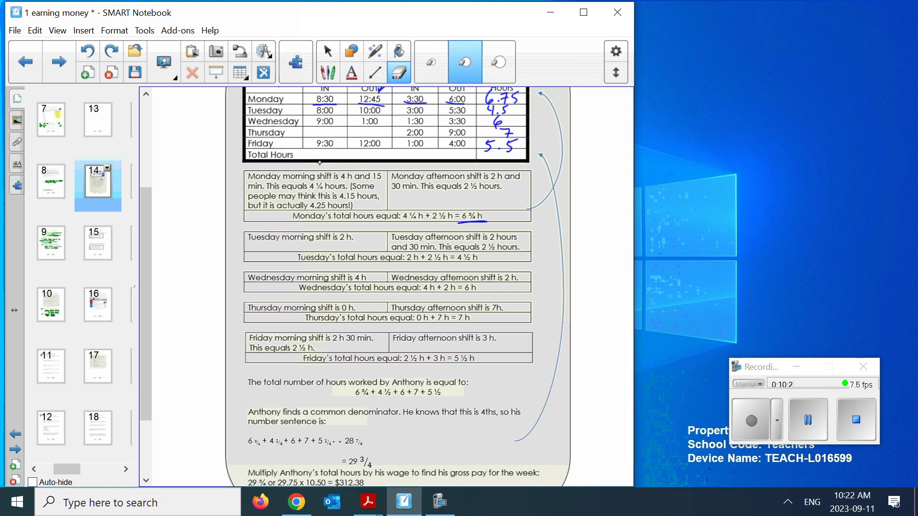
# - Erase the messy 5.5 and rewrite it neatly in Friday's Total Hours cell
pyautogui.moveTo(484, 145); pyautogui.dragTo(521, 146)
pyautogui.click(328, 72)
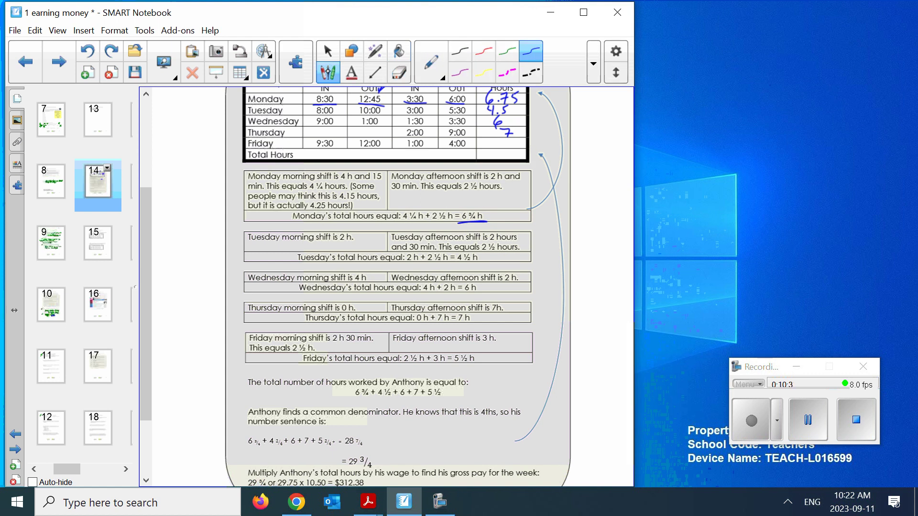
pyautogui.moveTo(484, 140); pyautogui.dragTo(499, 149)
pyautogui.moveTo(498, 140)
pyautogui.mouseDown()
pyautogui.moveTo(506, 140)
pyautogui.moveTo(483, 149)
pyautogui.moveTo(523, 150)
pyautogui.mouseUp()
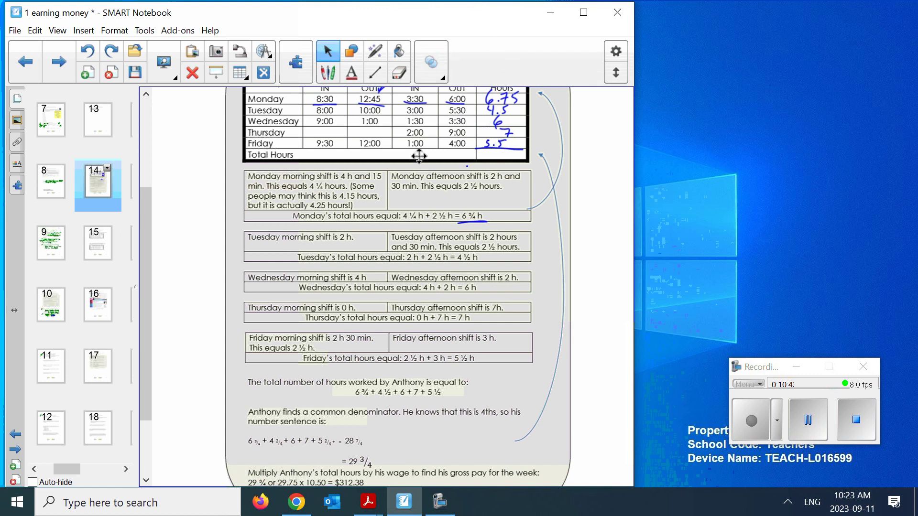
# - Write 29.75 in the weekly Total Hours row
pyautogui.click(328, 73)
pyautogui.moveTo(478, 153)
pyautogui.mouseDown()
pyautogui.moveTo(490, 164)
pyautogui.moveTo(519, 152)
pyautogui.mouseUp()
pyautogui.moveTo(512, 152)
pyautogui.mouseDown()
pyautogui.moveTo(511, 162)
pyautogui.moveTo(524, 153)
pyautogui.mouseUp()
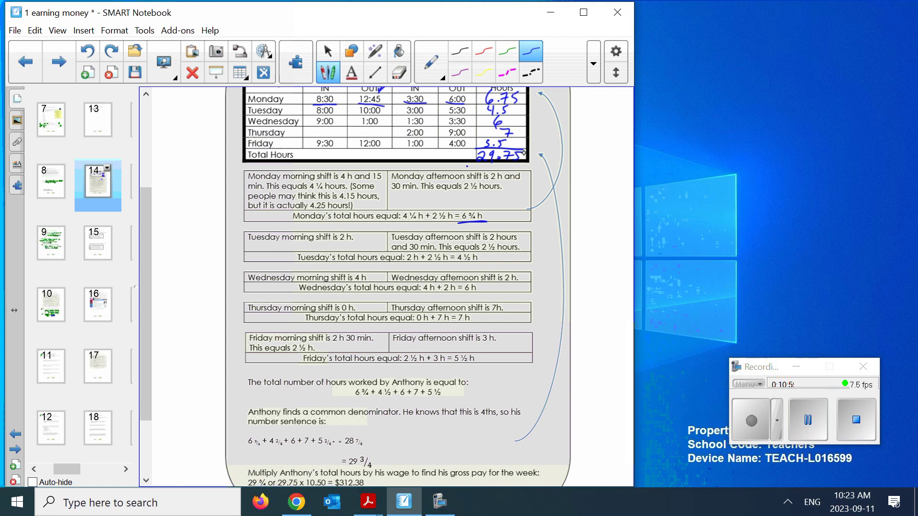
# - Circle the gross pay line 29.75 x 10.50 = $312.38, then go to page 15's practice worksheet
pyautogui.scroll(-3, 524, 153)
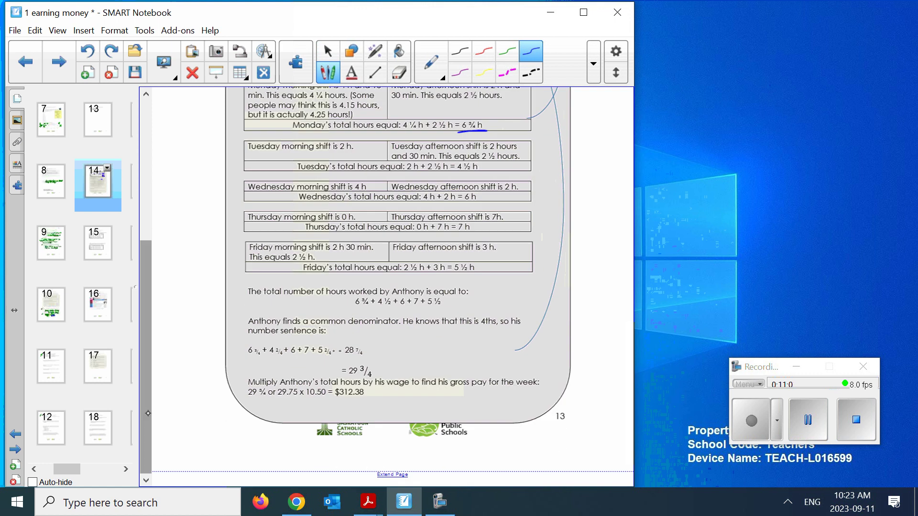
pyautogui.moveTo(290, 376)
pyautogui.mouseDown()
pyautogui.moveTo(252, 389)
pyautogui.moveTo(362, 408)
pyautogui.moveTo(280, 375)
pyautogui.moveTo(251, 393)
pyautogui.mouseUp()
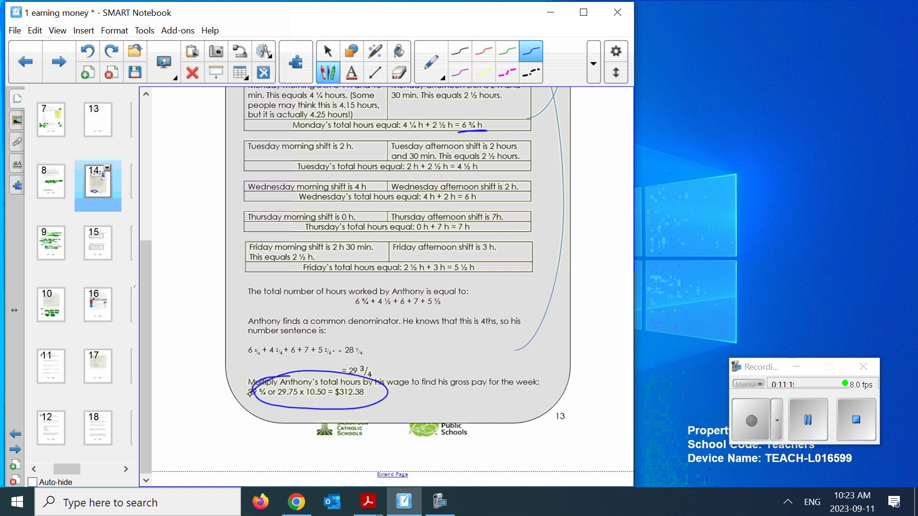
pyautogui.click(101, 247)
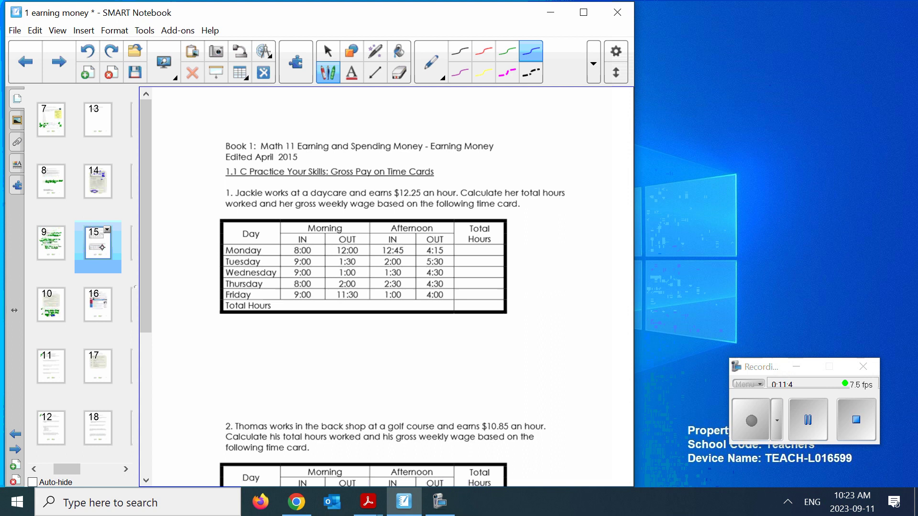
# - Mark Friday's Total Hours cell and circle the $12.25 an hour rate, glancing at page 16 before returning
pyautogui.moveTo(457, 299); pyautogui.dragTo(499, 299)
pyautogui.moveTo(411, 181)
pyautogui.mouseDown()
pyautogui.moveTo(410, 205)
pyautogui.moveTo(380, 192)
pyautogui.mouseUp()
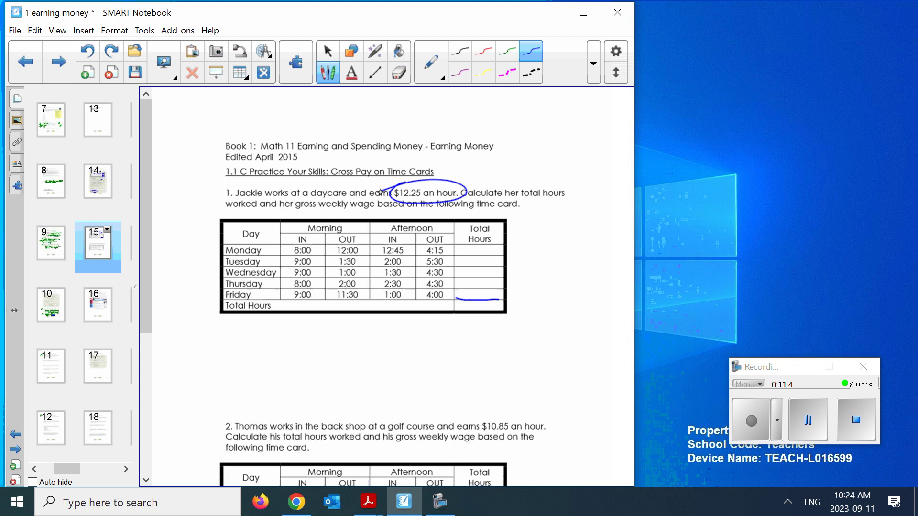
pyautogui.scroll(-5, 156, 459)
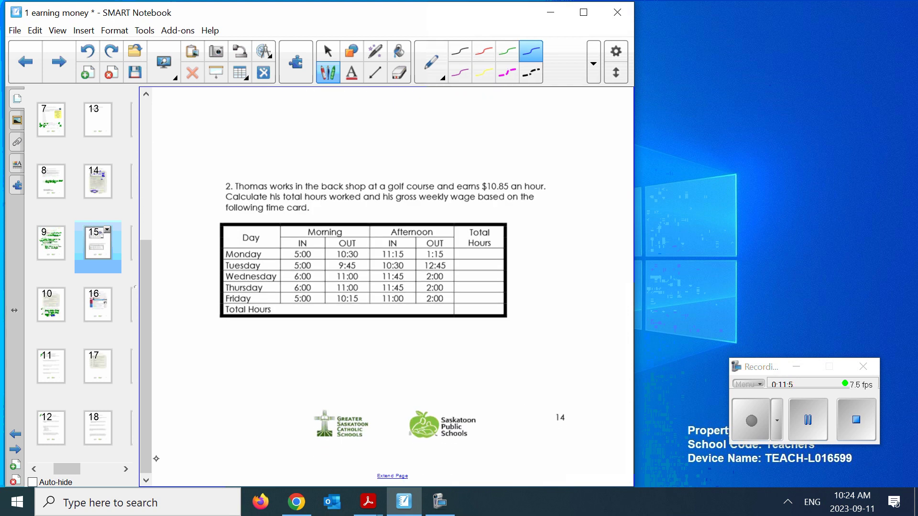
pyautogui.click(100, 311)
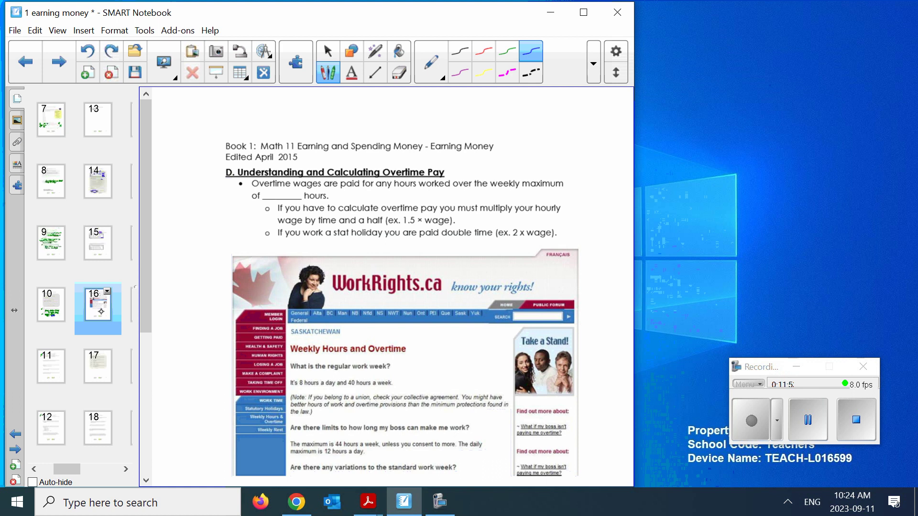
pyautogui.click(97, 250)
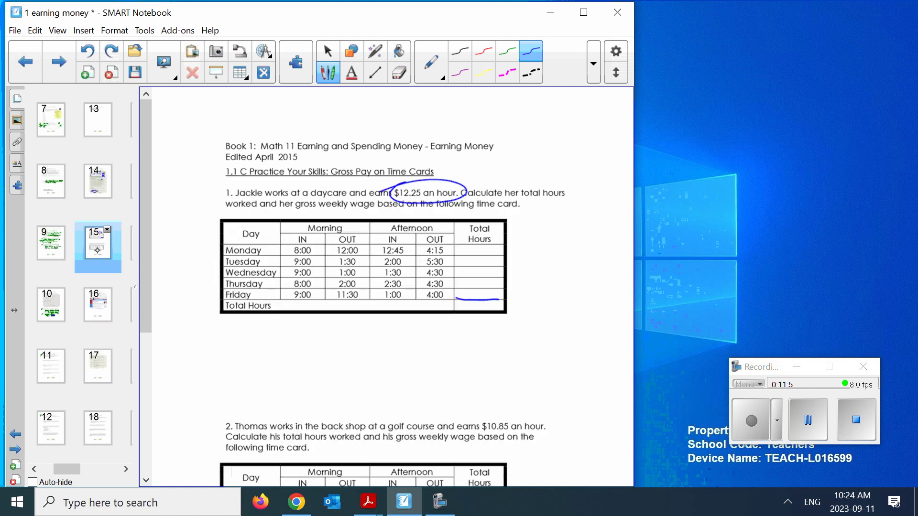